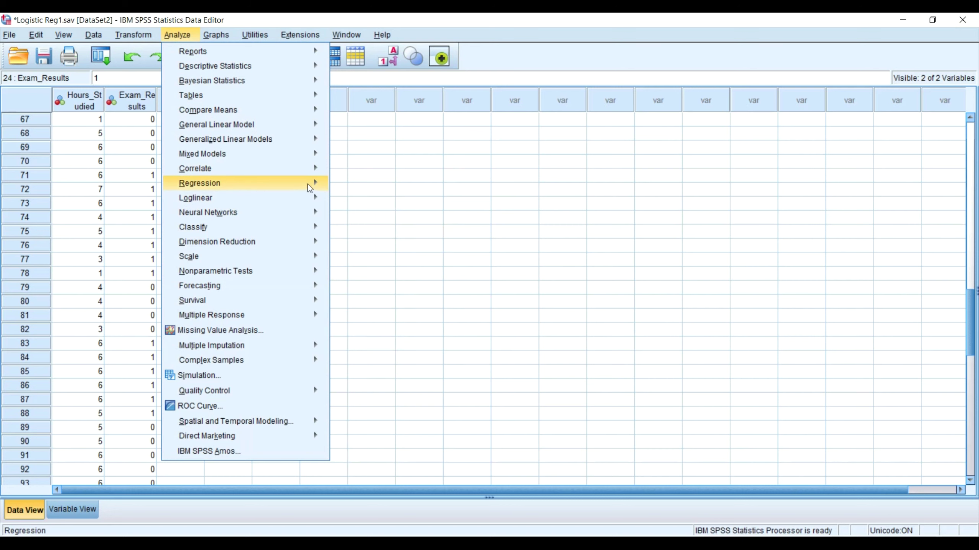
# - Set up a binary logistic regression with Exam_Results as the dependent variable and Hours_Studied as the covariate
pyautogui.click(378, 249)
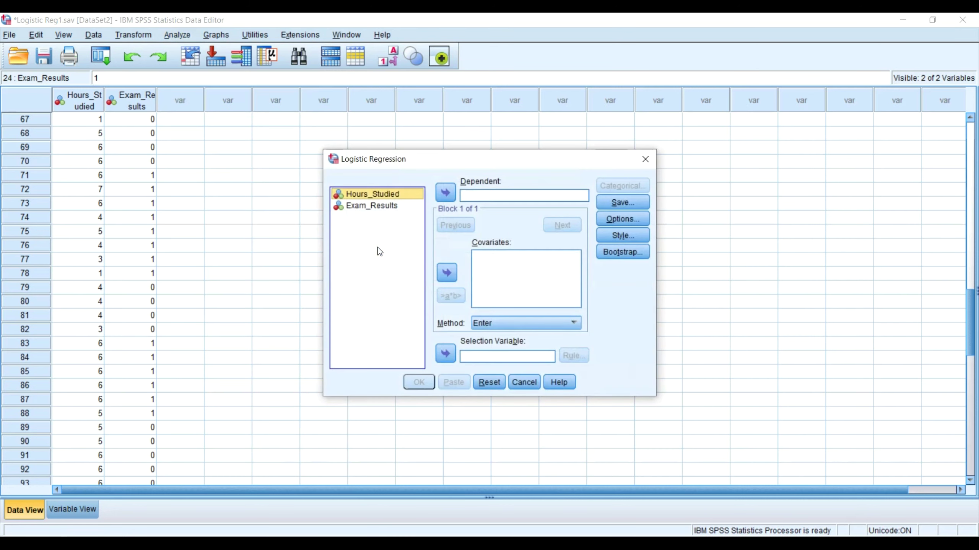
pyautogui.click(388, 208)
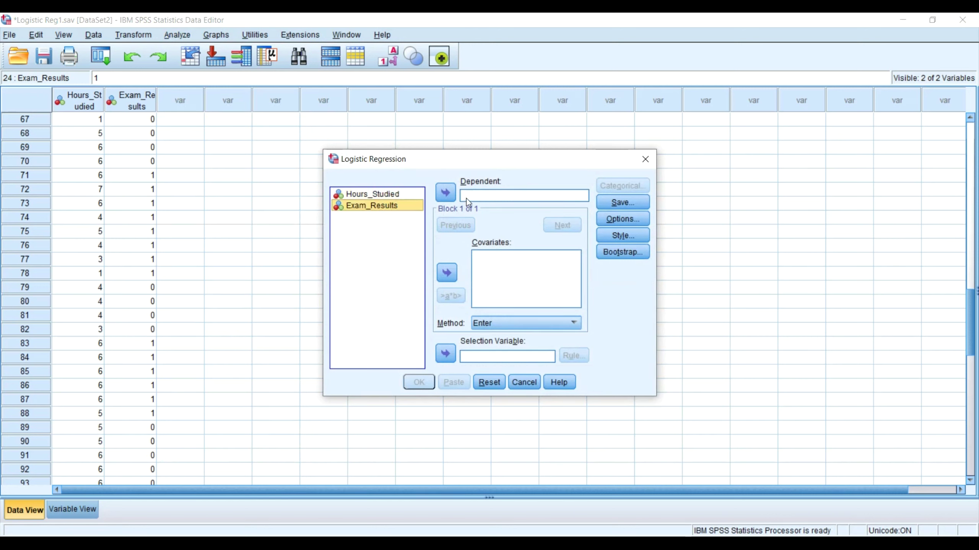
pyautogui.click(446, 193)
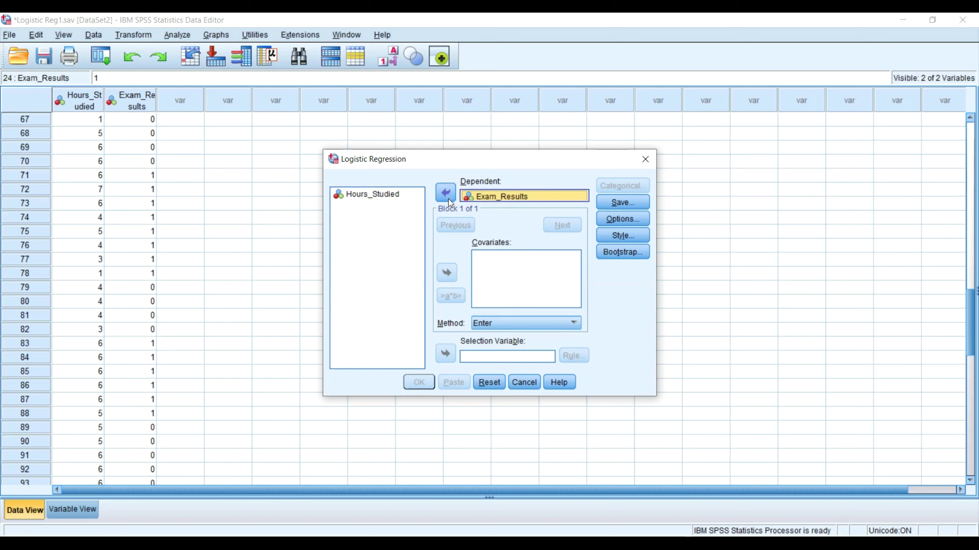
pyautogui.click(372, 194)
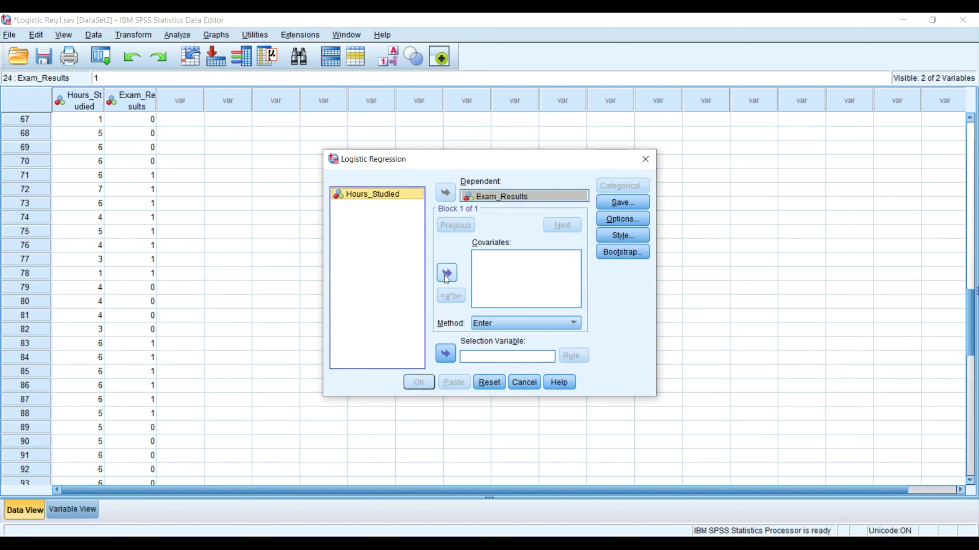
pyautogui.click(446, 273)
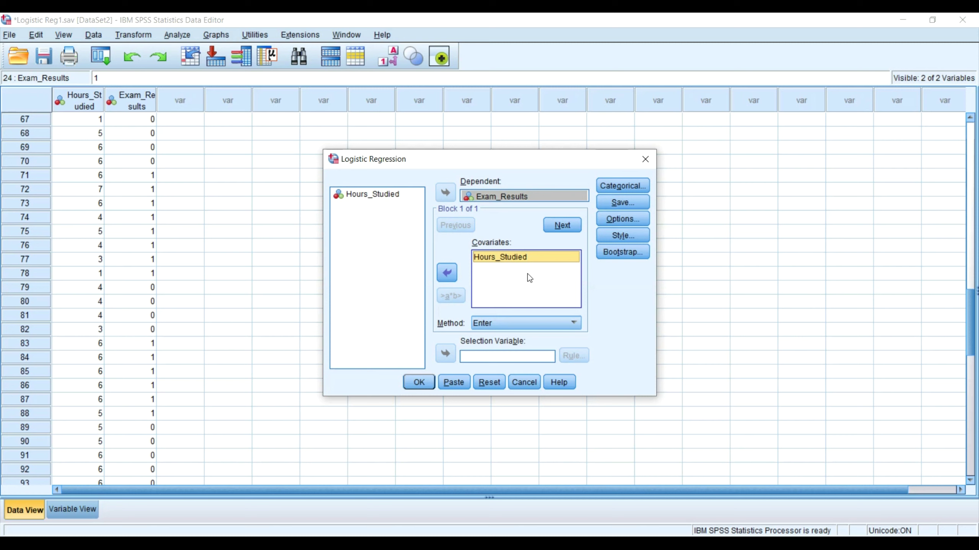
pyautogui.click(624, 186)
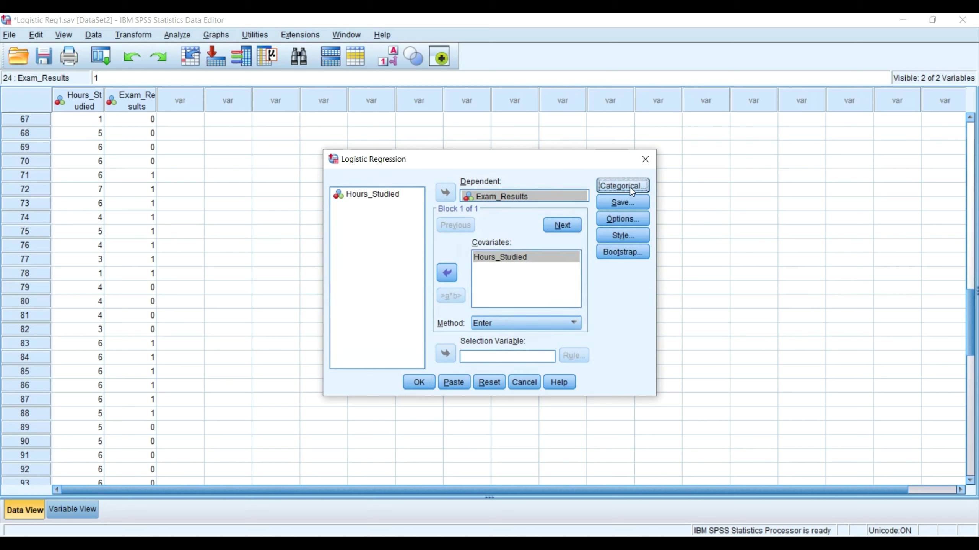
pyautogui.click(605, 184)
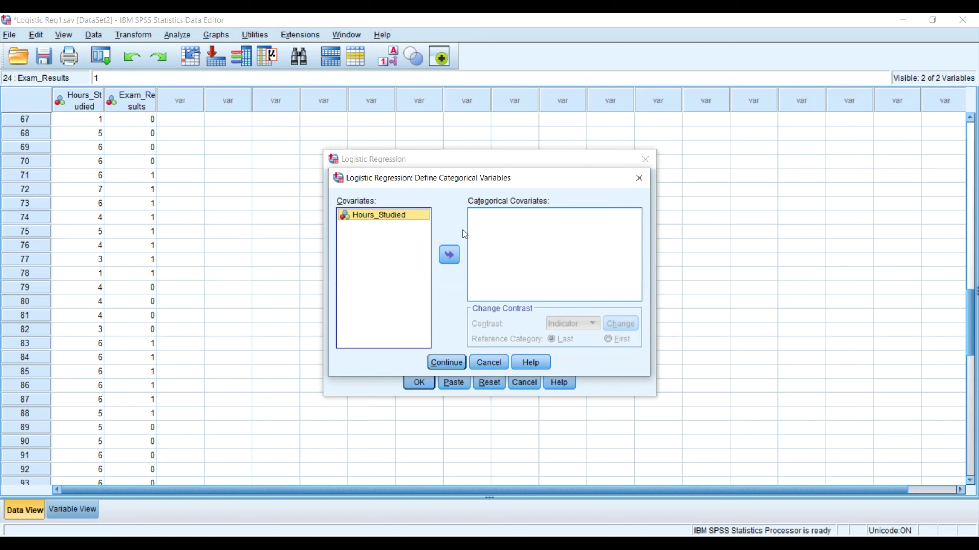
pyautogui.click(448, 256)
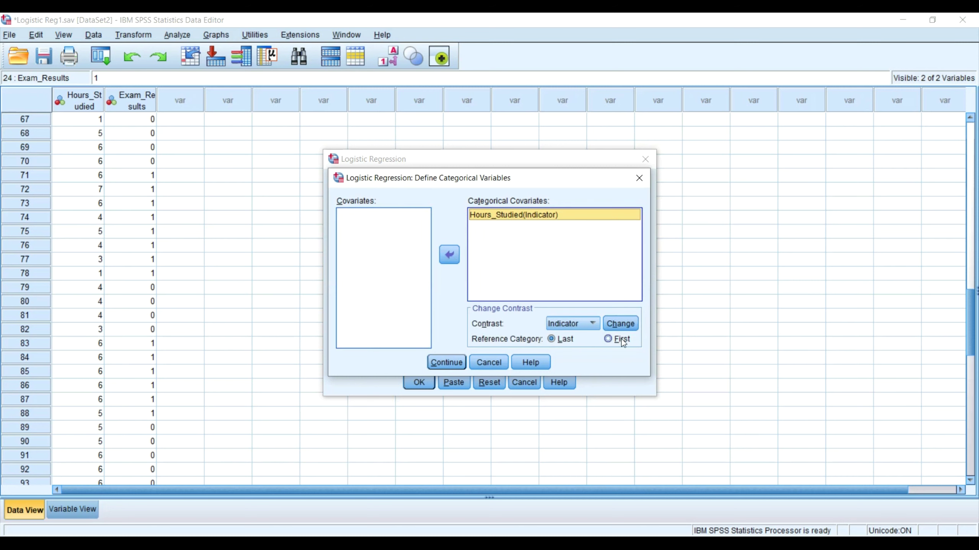
pyautogui.click(455, 253)
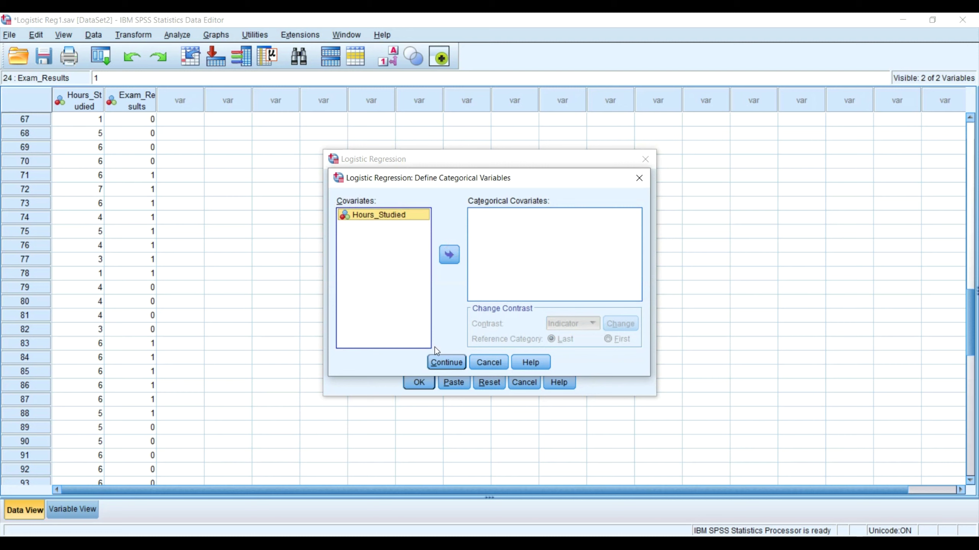
pyautogui.click(446, 362)
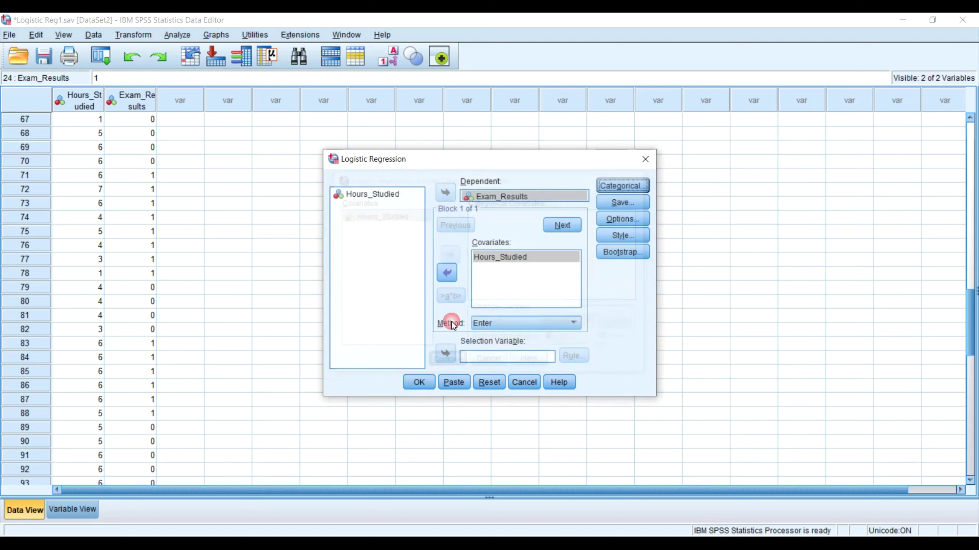
# - Enable classification plots and the 95% confidence interval for exp(B) in the logistic regression options
pyautogui.click(628, 223)
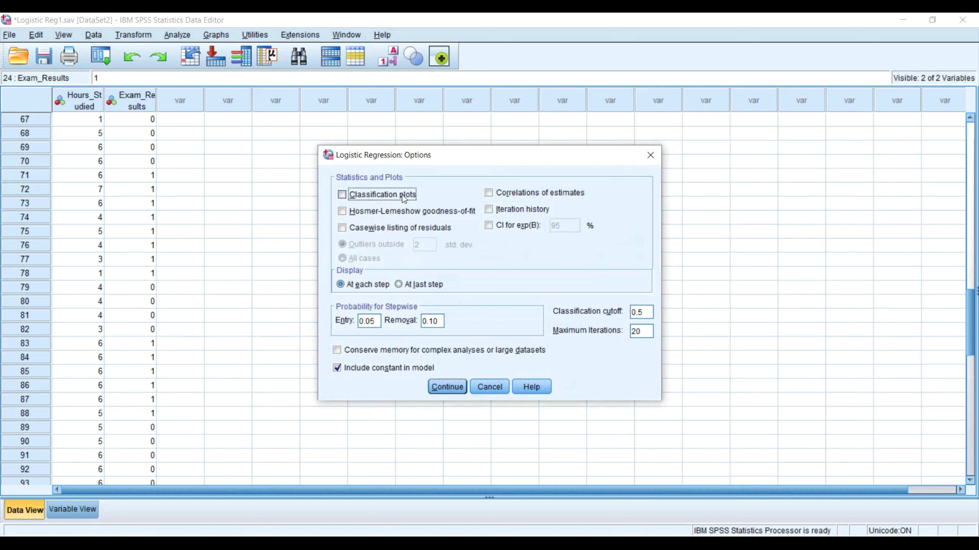
pyautogui.click(381, 200)
pyautogui.click(490, 225)
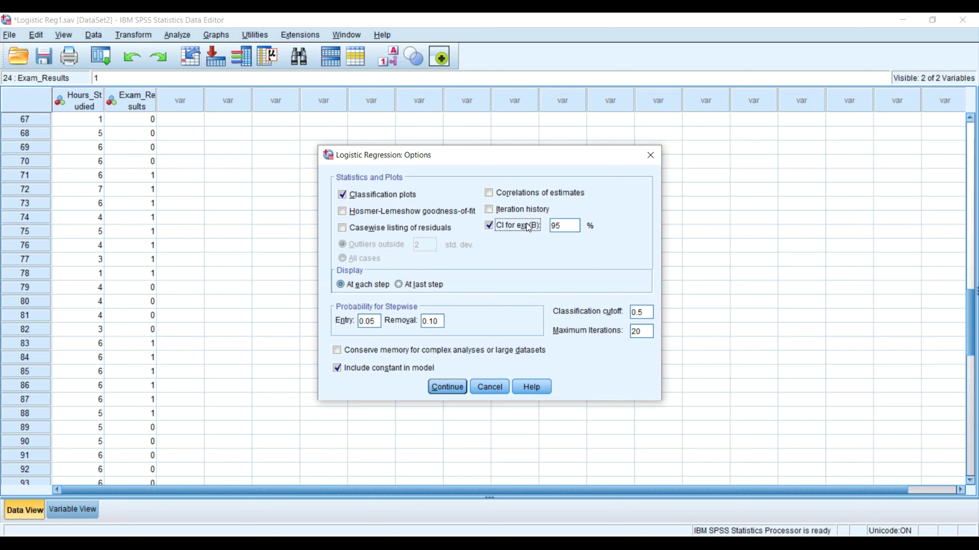
pyautogui.click(446, 391)
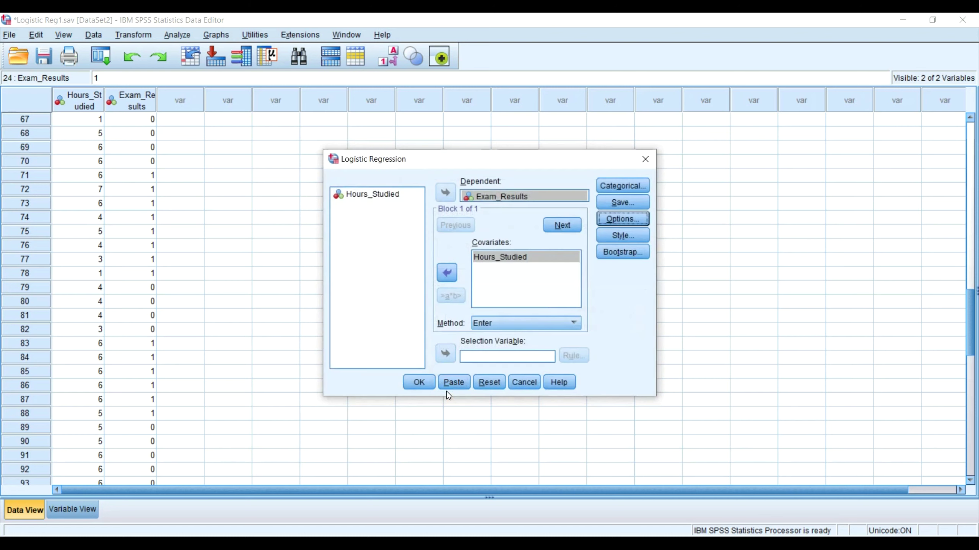
# - Recheck the logistic regression options and run the analysis
pyautogui.click(622, 220)
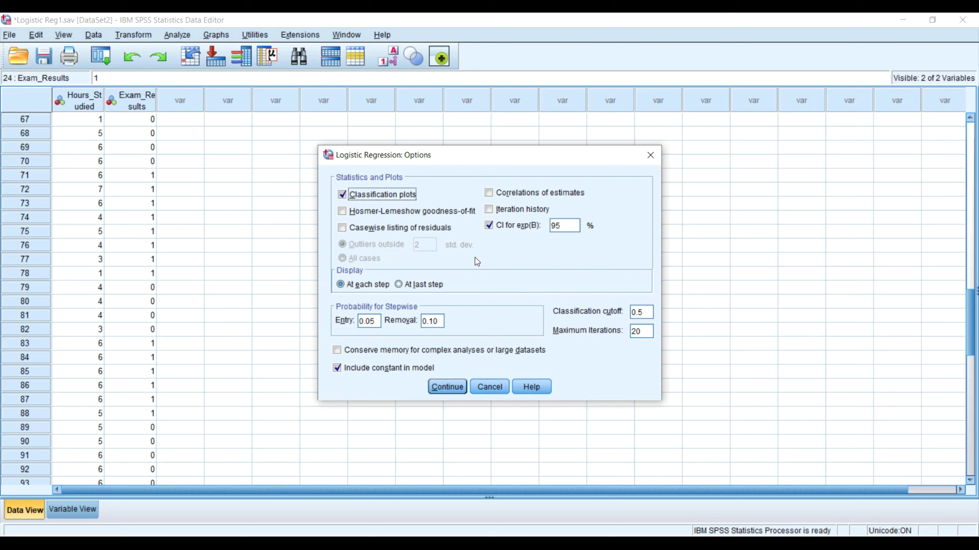
pyautogui.click(448, 387)
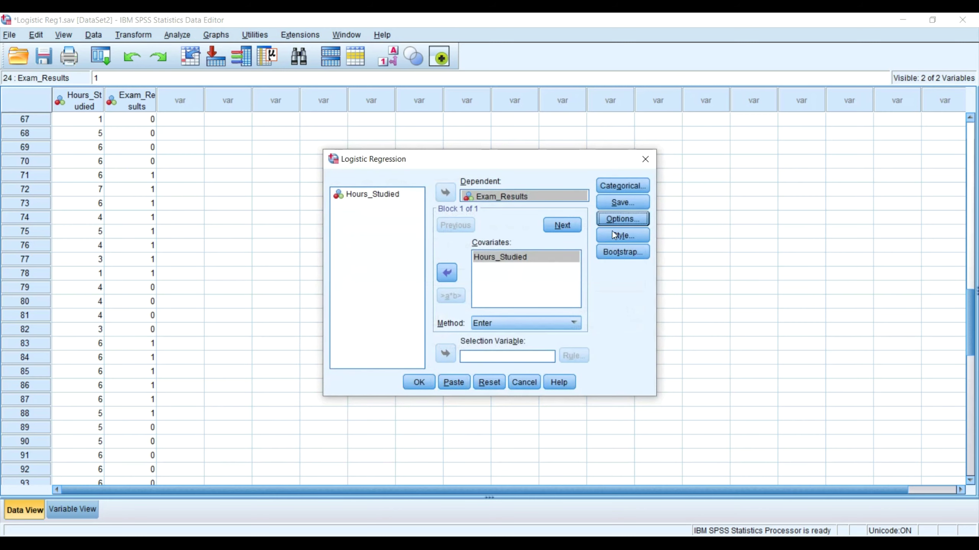
pyautogui.click(425, 381)
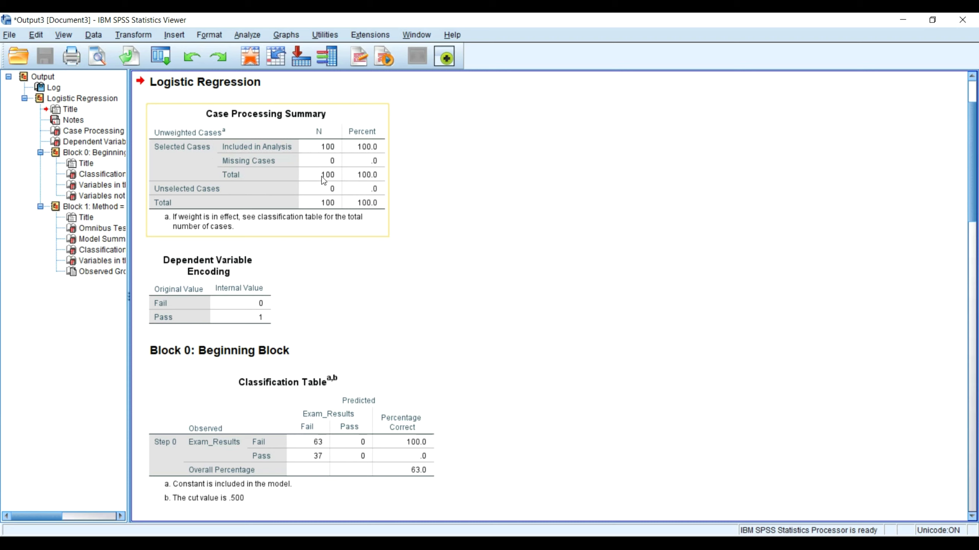
# - Examine the Case Processing Summary and Dependent Variable Encoding tables in the output
pyautogui.click(330, 176)
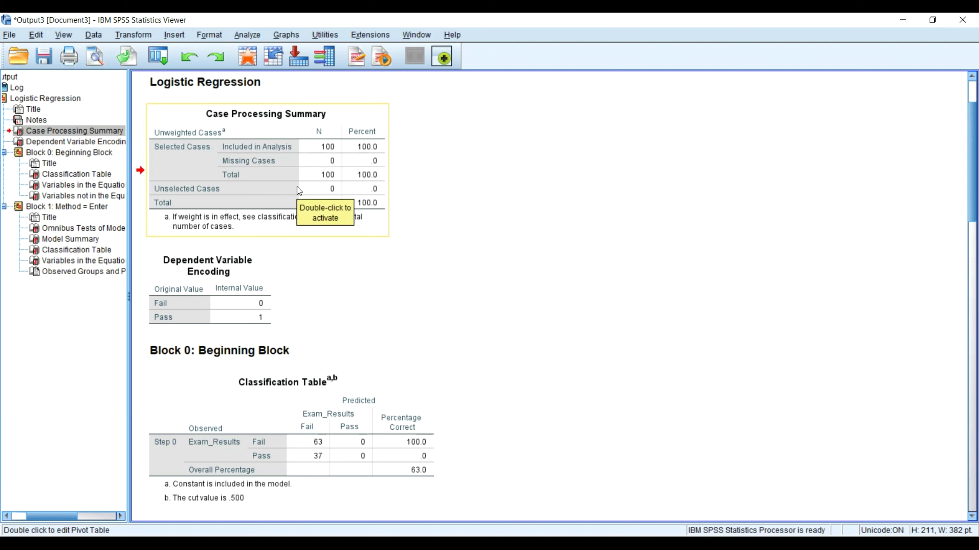
pyautogui.scroll(-3, 299, 191)
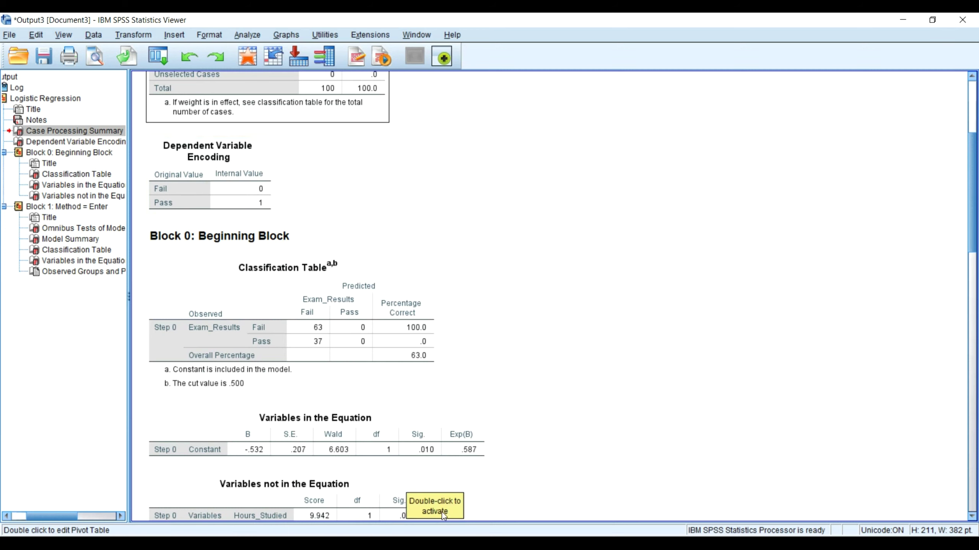
# - Switch to the PowerPoint slide and highlight the outcome codings "0 for fail" and "1 for pass" in turn
pyautogui.hotkey('alt', 'Tab')
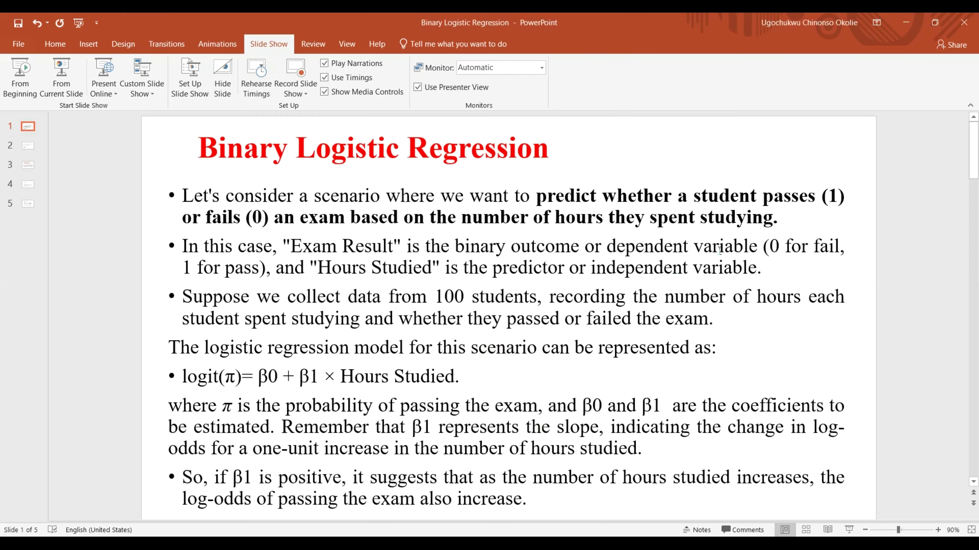
pyautogui.moveTo(769, 245); pyautogui.dragTo(831, 243)
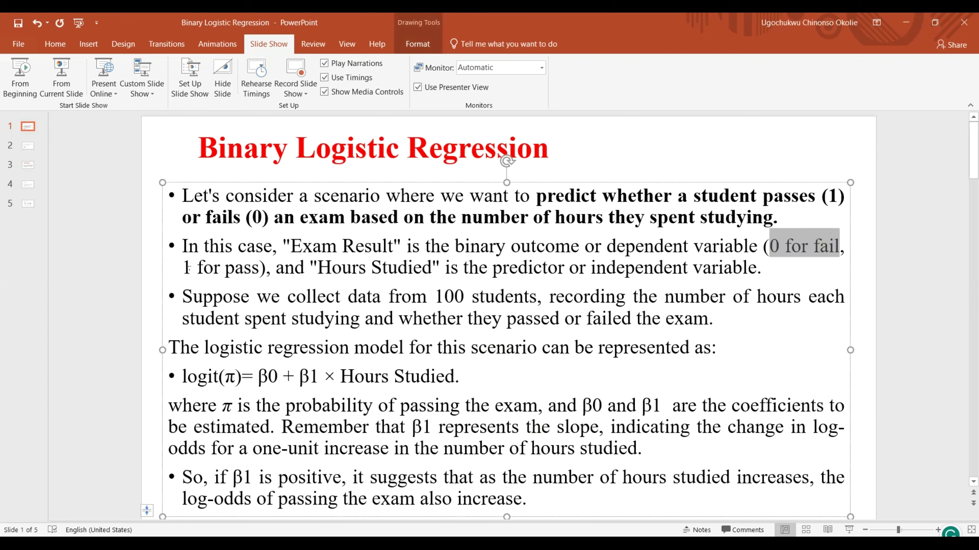
pyautogui.moveTo(186, 266); pyautogui.dragTo(260, 268)
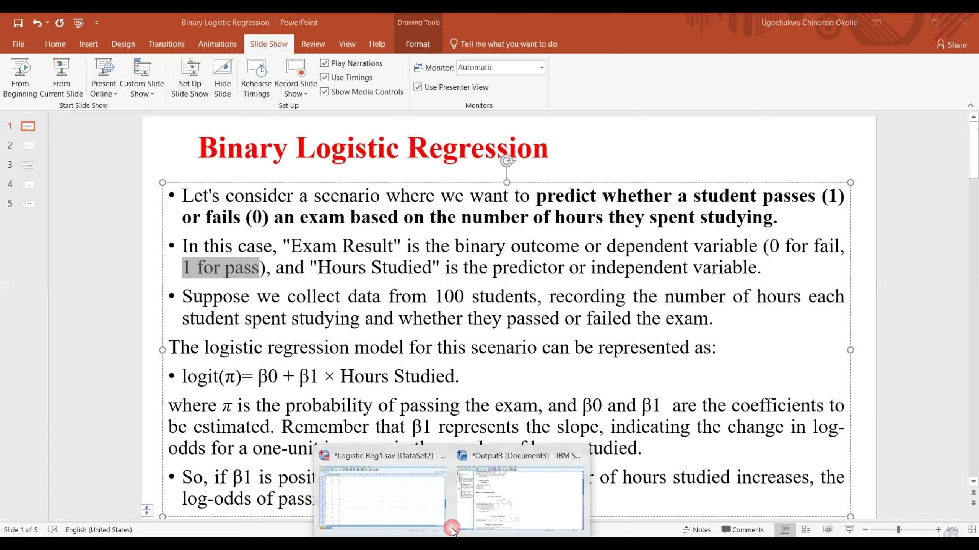
# - Switch to the SPSS data editor and compare the Exam_Results codes with their value labels, leaving numeric codes displayed
pyautogui.click(425, 491)
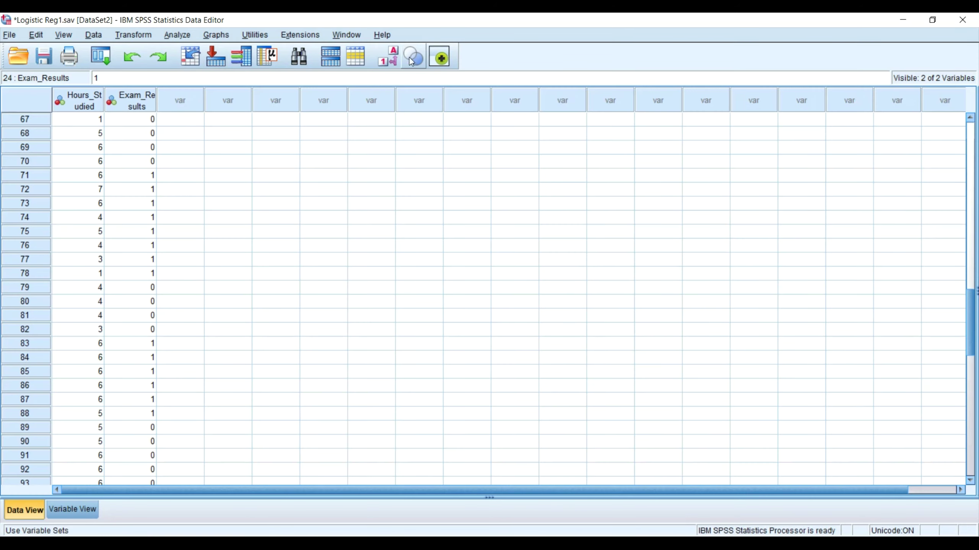
pyautogui.click(388, 57)
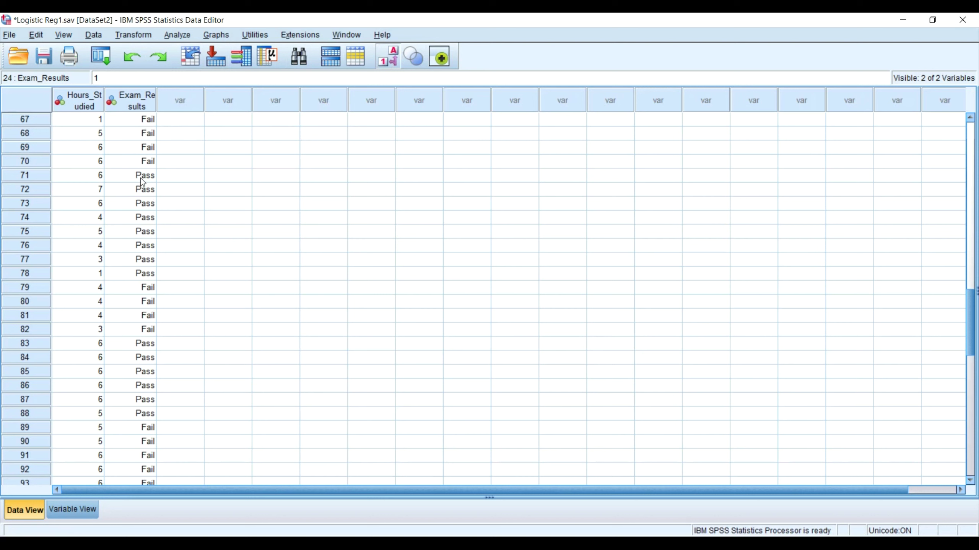
pyautogui.click(387, 58)
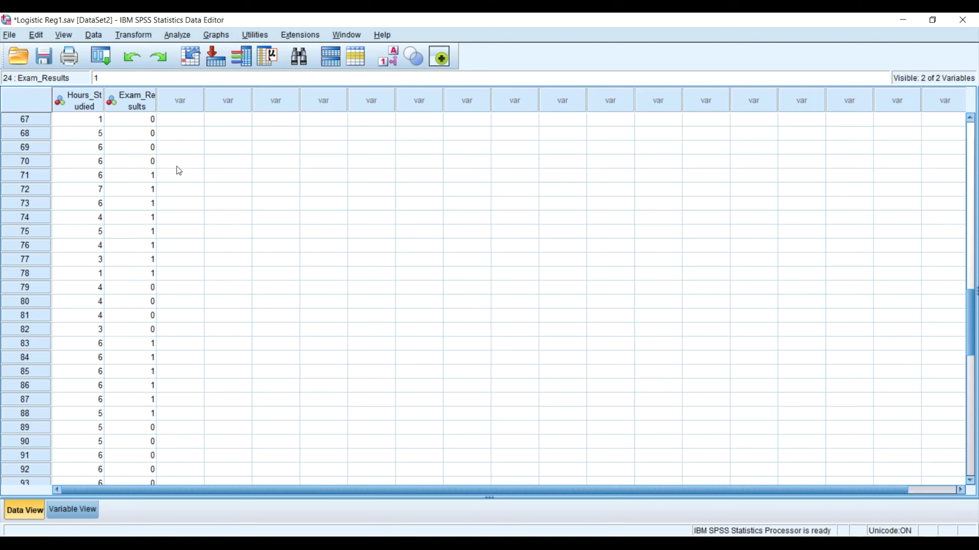
pyautogui.click(154, 175)
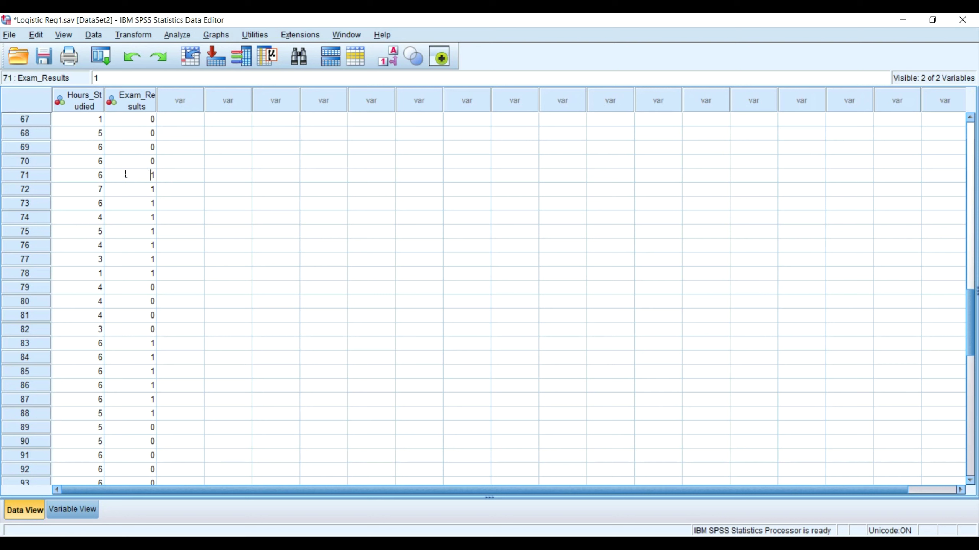
pyautogui.click(392, 57)
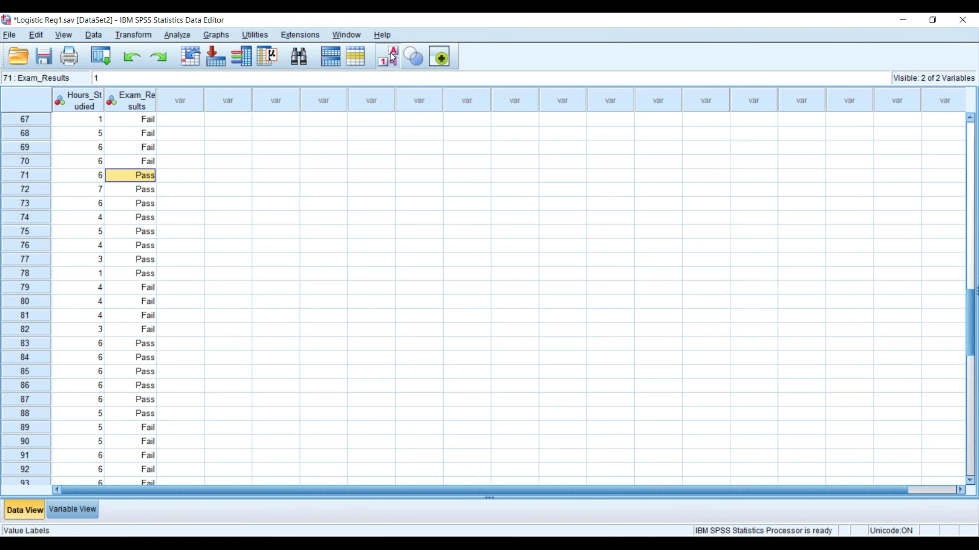
pyautogui.click(392, 57)
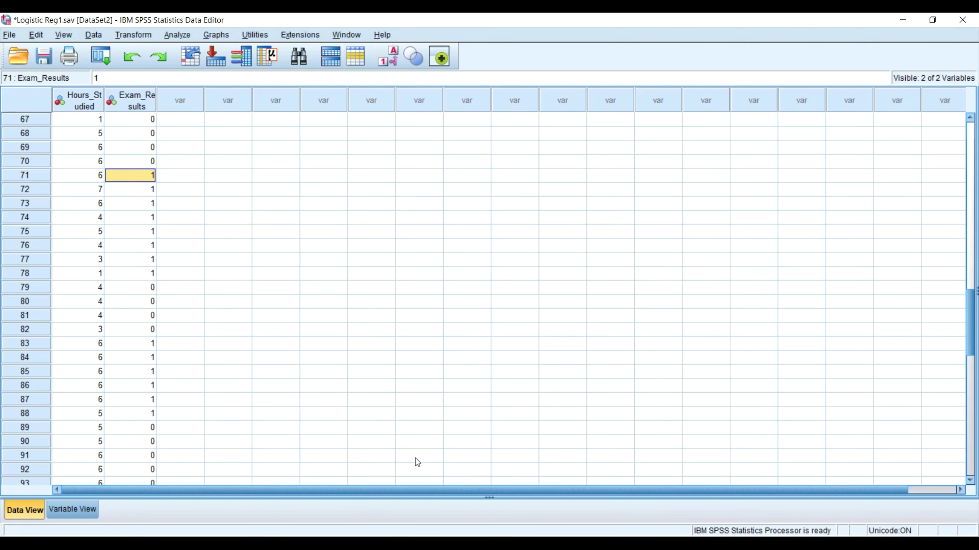
# - Return to the output document and examine the Block 0 and Block 1 result tables
pyautogui.moveTo(452, 536)
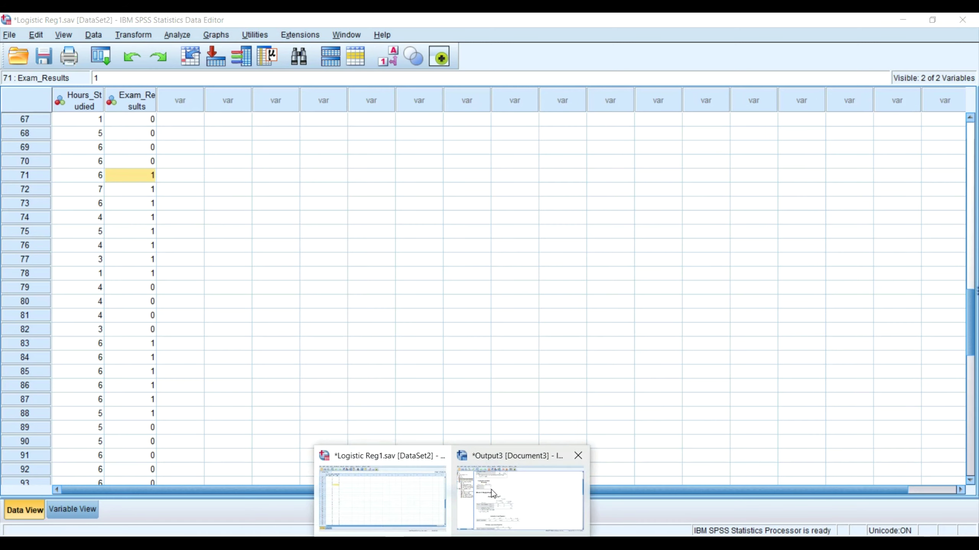
pyautogui.click(491, 496)
pyautogui.scroll(-3, 366, 304)
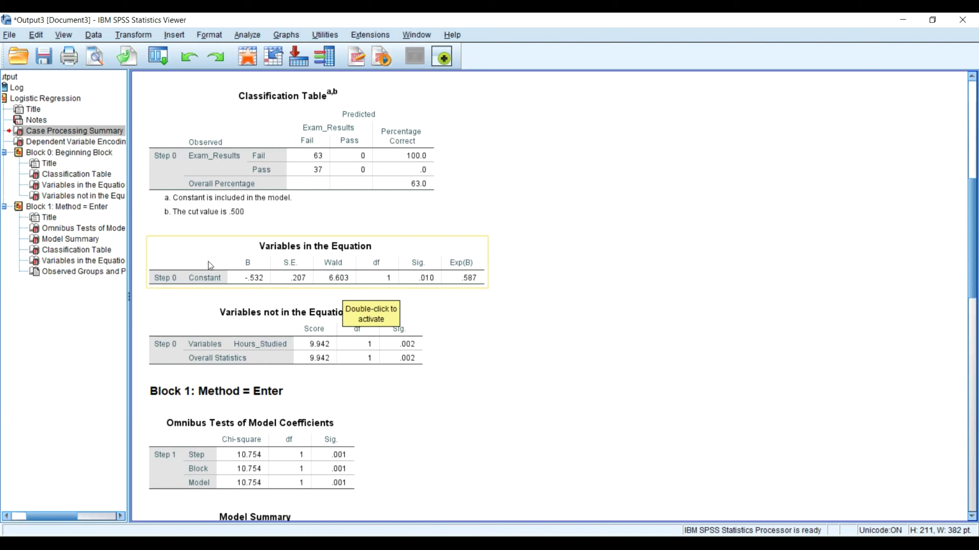
pyautogui.scroll(-3, 330, 273)
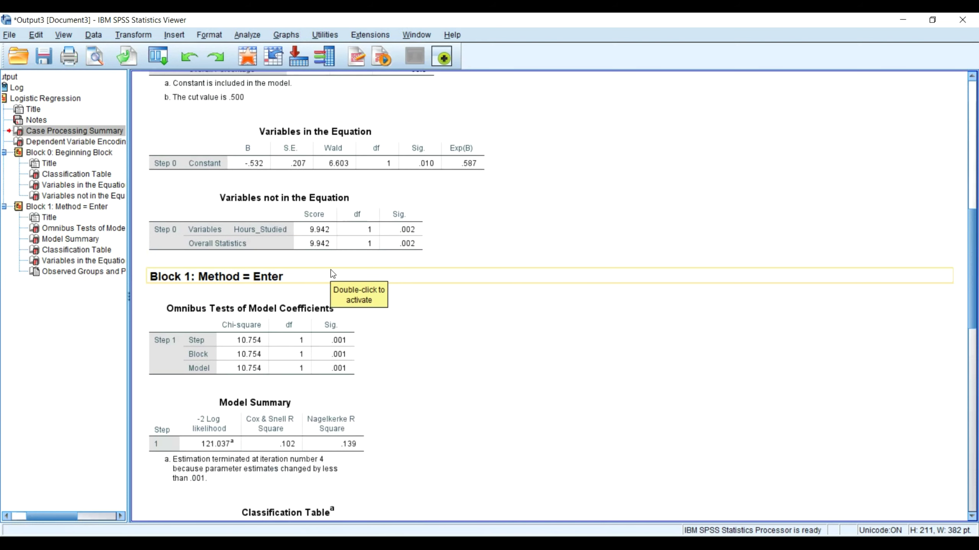
pyautogui.scroll(2, 333, 270)
pyautogui.scroll(-3, 334, 269)
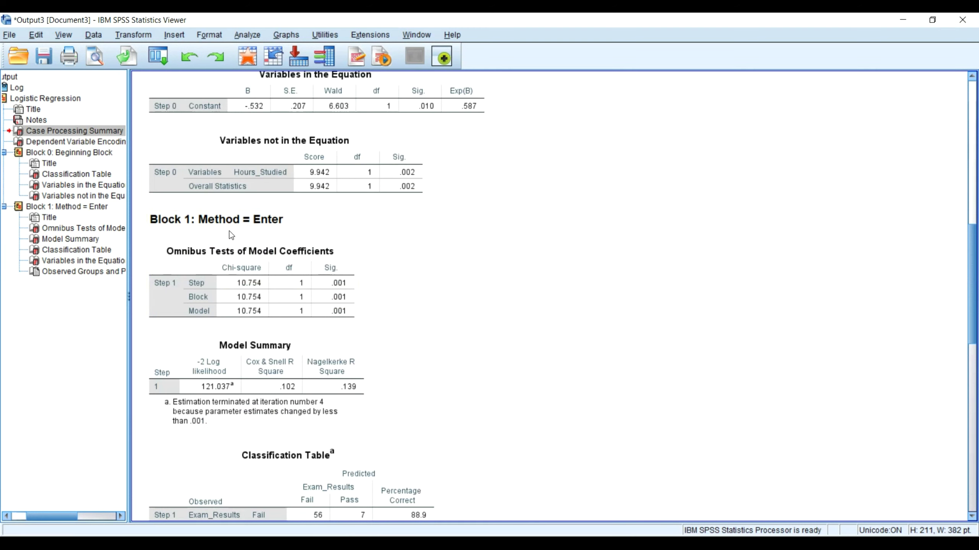
pyautogui.scroll(-1, 230, 233)
pyautogui.scroll(4, 253, 191)
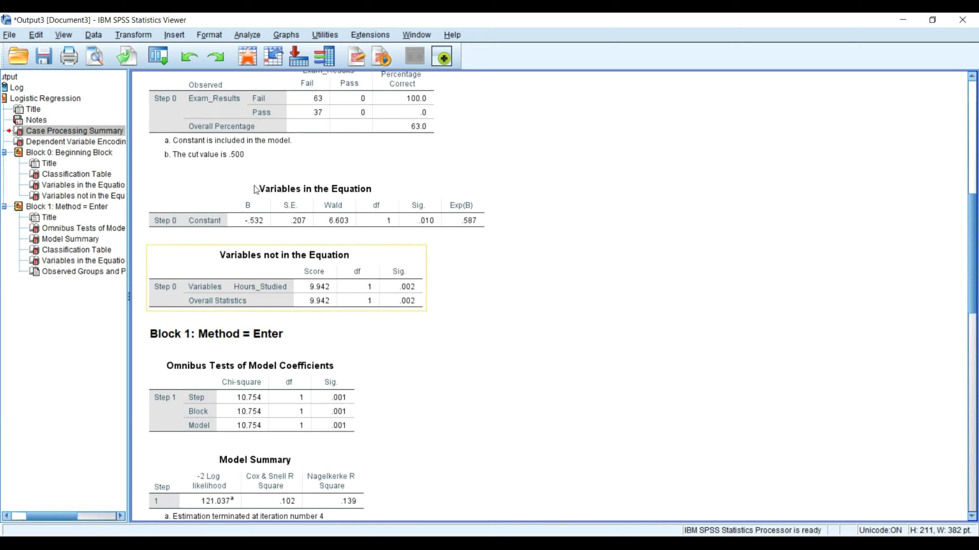
# - Select the Block 0 and Block 1 headings in turn to compare the two output sections, ending on Block 0
pyautogui.scroll(4, 254, 190)
pyautogui.click(203, 180)
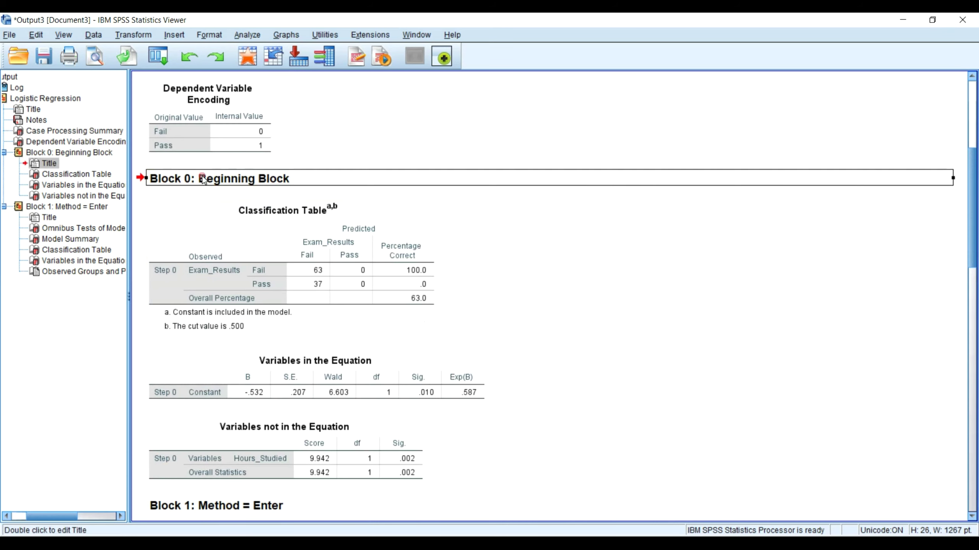
pyautogui.scroll(-4, 246, 192)
pyautogui.click(241, 320)
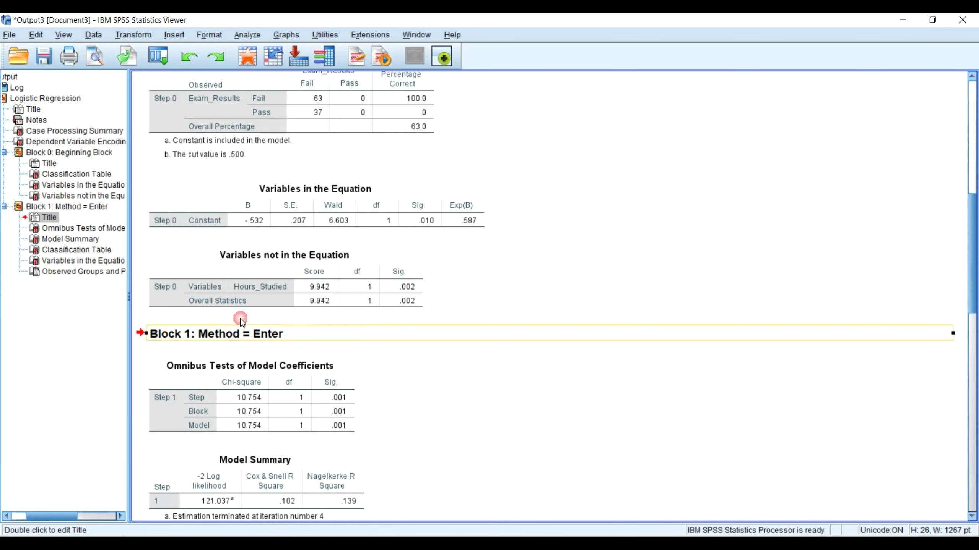
pyautogui.scroll(4, 272, 231)
pyautogui.click(242, 179)
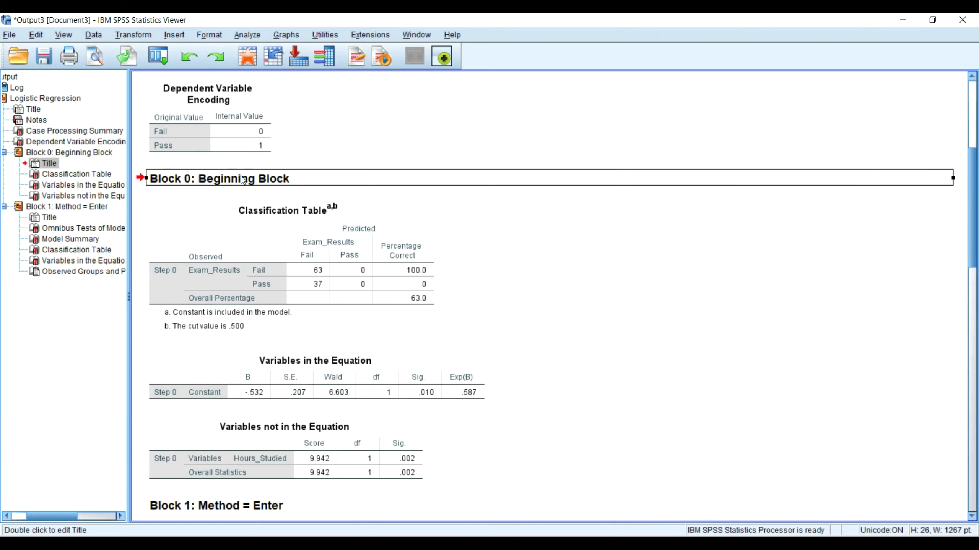
# - Move past the Block 0 tables and select the Omnibus Tests of Model Coefficients table under Block 1 to examine its chi-square and significance
pyautogui.scroll(-1, 241, 176)
pyautogui.scroll(-1, 242, 175)
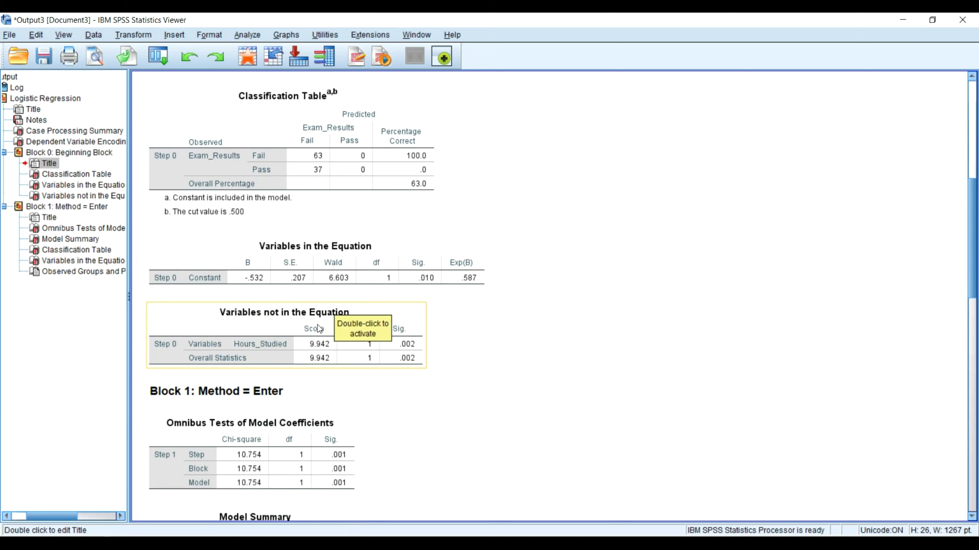
pyautogui.scroll(-5, 317, 324)
pyautogui.scroll(-2, 244, 256)
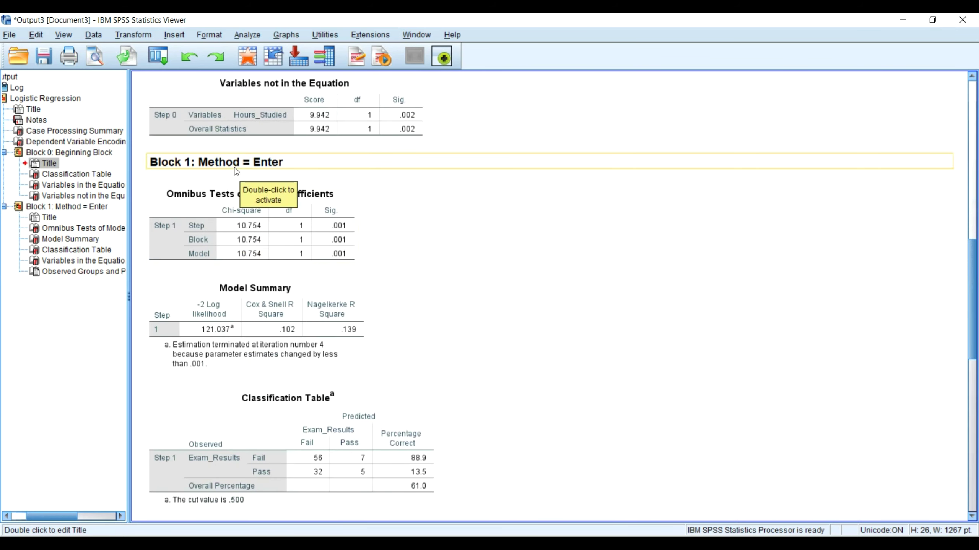
pyautogui.scroll(-4, 236, 171)
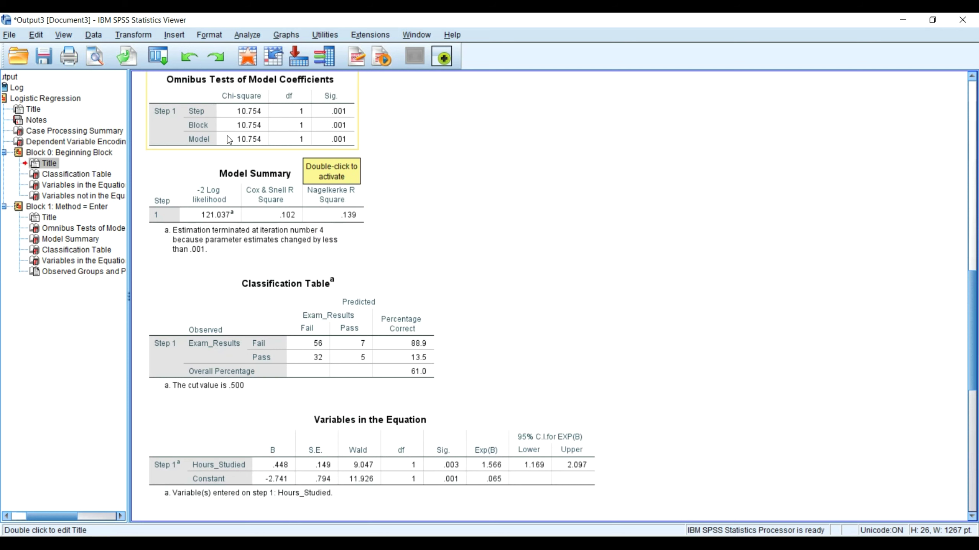
pyautogui.scroll(4, 239, 139)
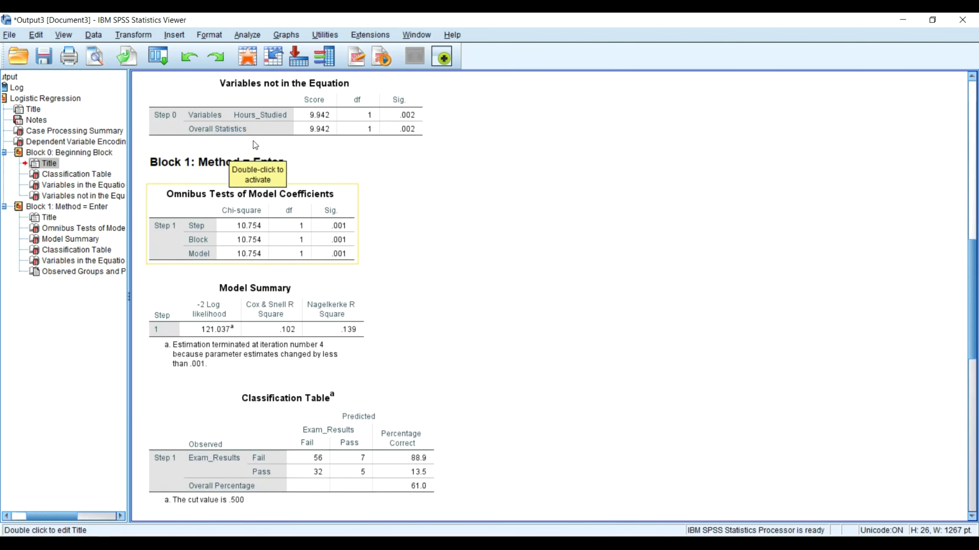
pyautogui.click(229, 222)
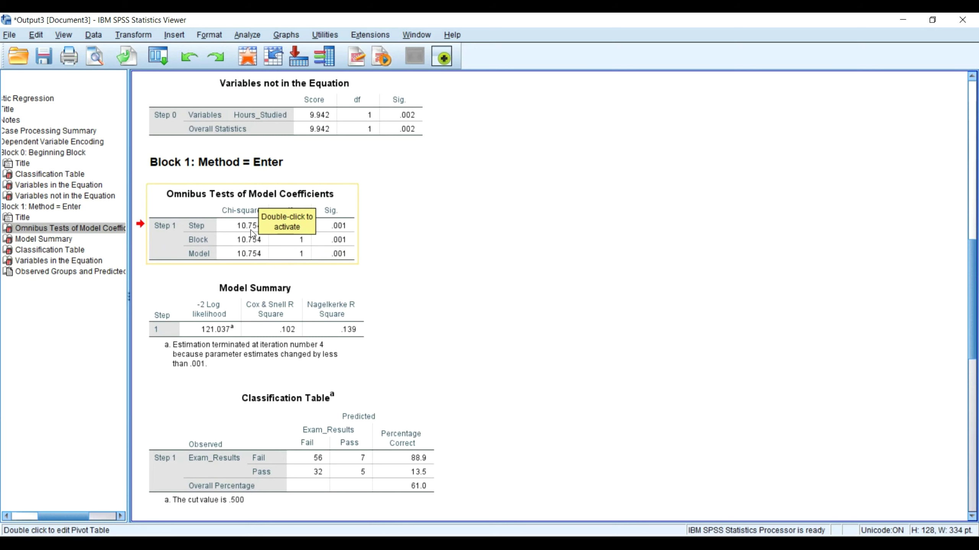
# - Select the Block 1 Model Summary table to review its R Square measures, followed by the Classification Table to examine predicted exam results
pyautogui.scroll(-3, 250, 230)
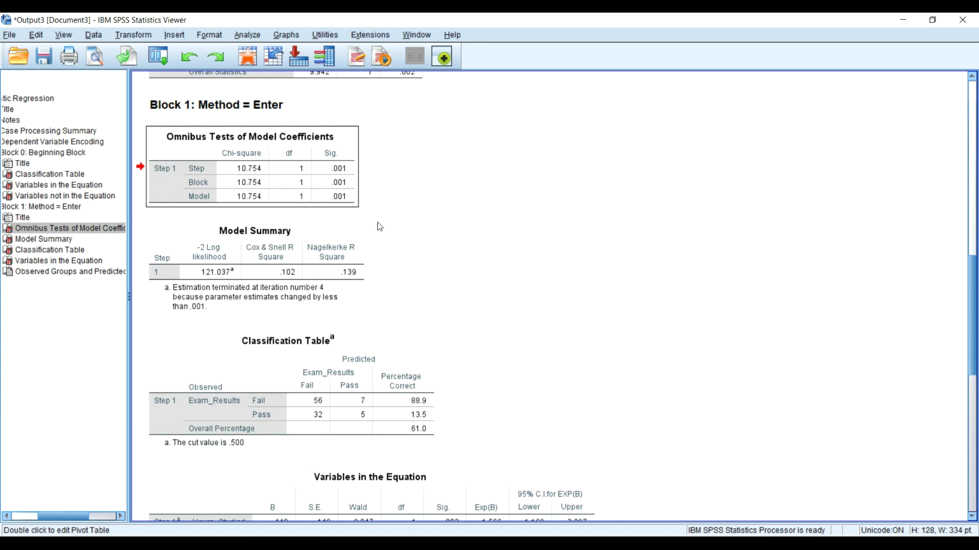
pyautogui.scroll(-3, 377, 221)
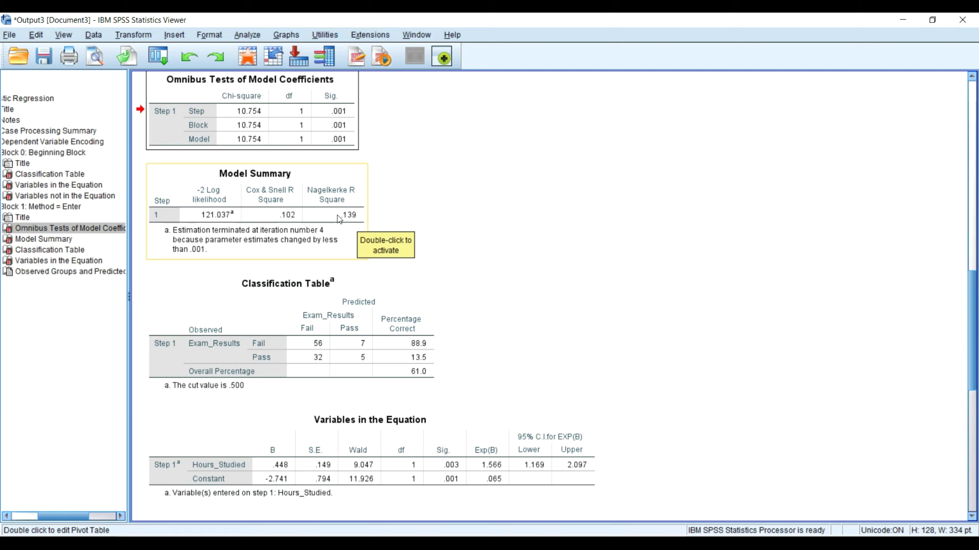
pyautogui.click(348, 218)
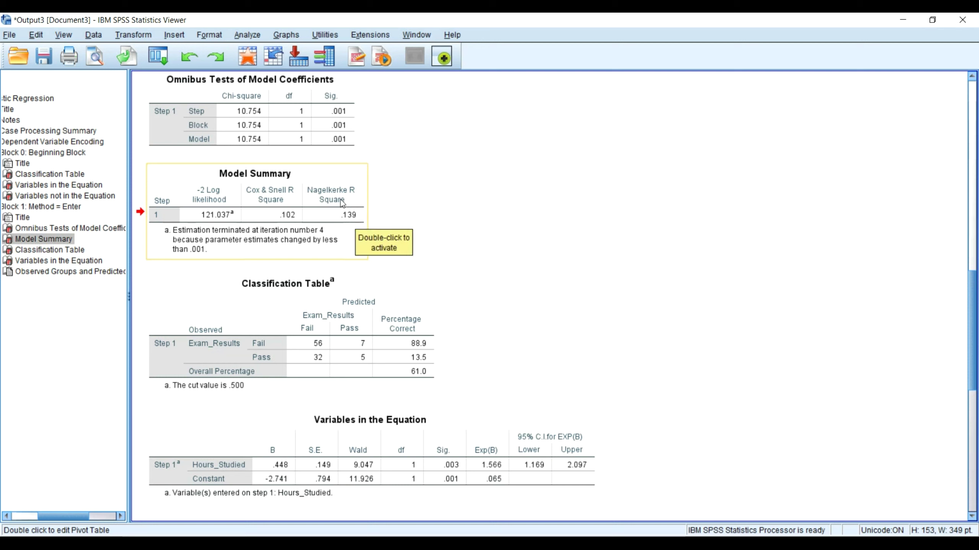
pyautogui.scroll(-3, 344, 223)
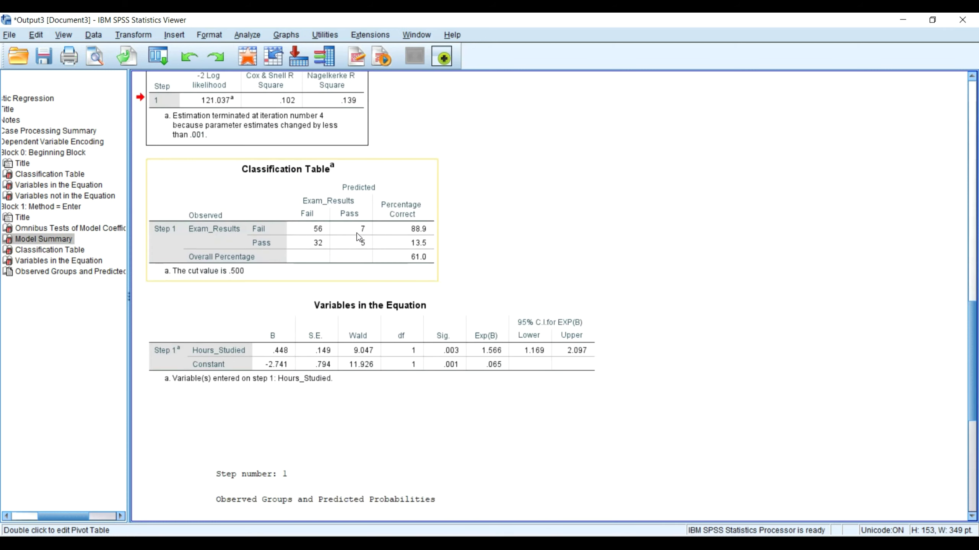
pyautogui.click(357, 232)
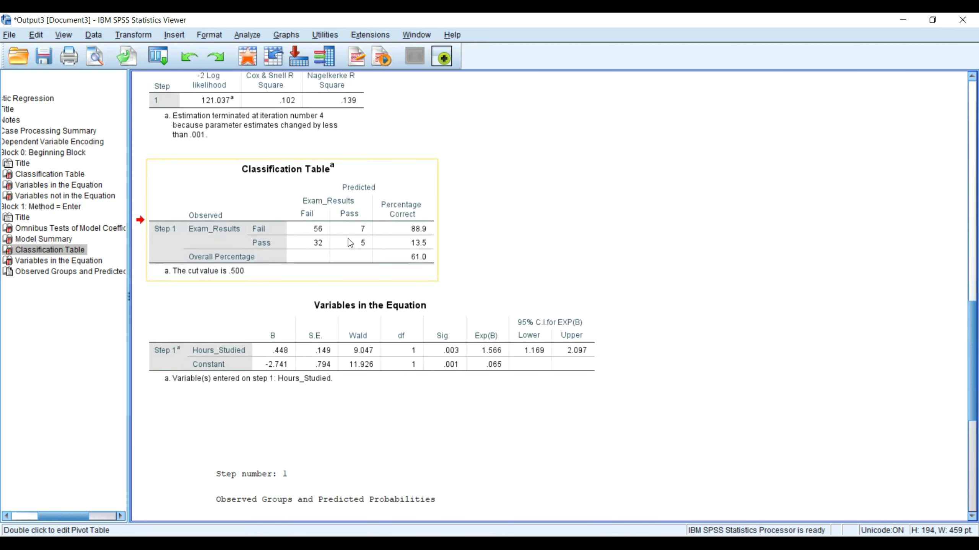